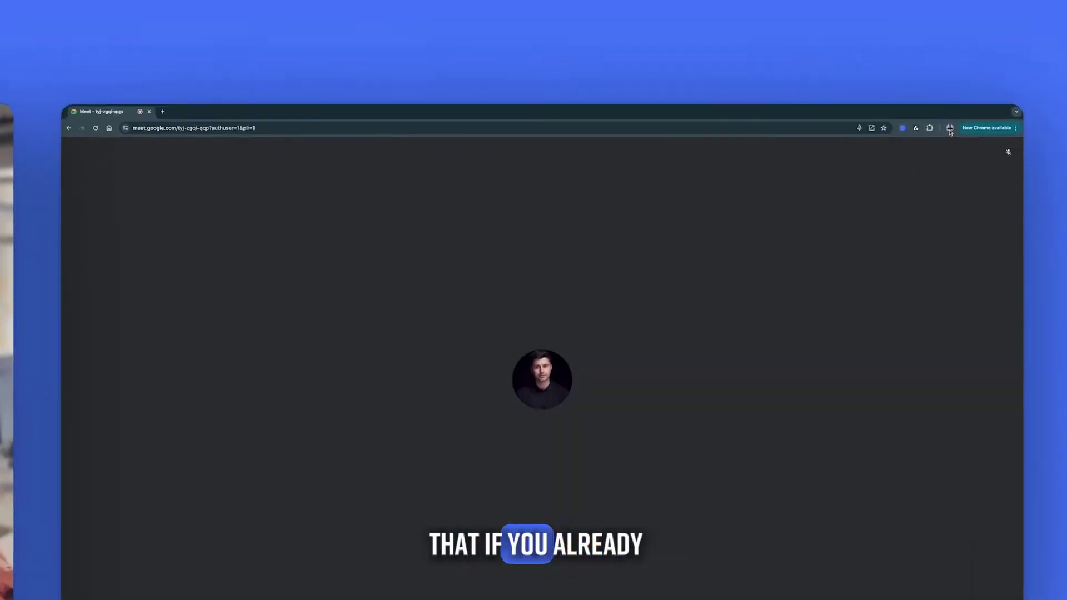
From the Chrome profile menu, open Manage your Google Account in a new tab
left_click(949, 130)
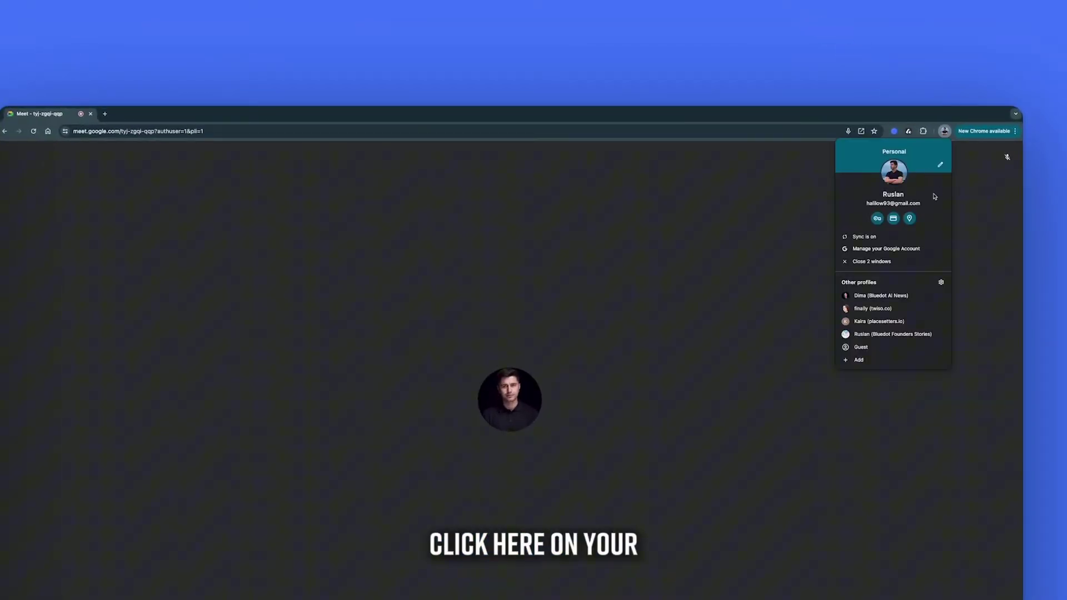
left_click(886, 248)
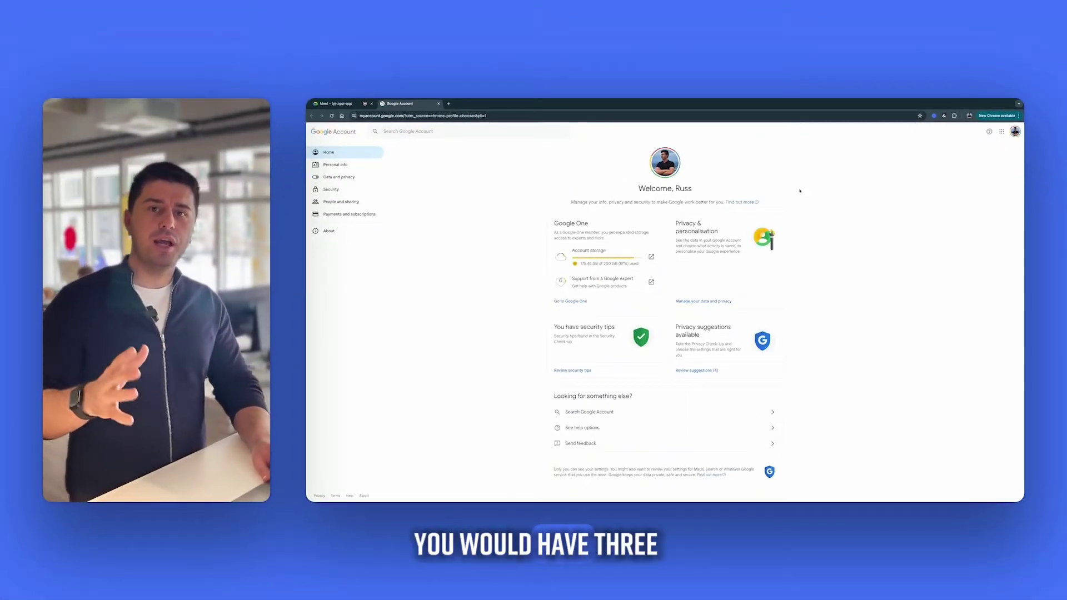
left_click(357, 103)
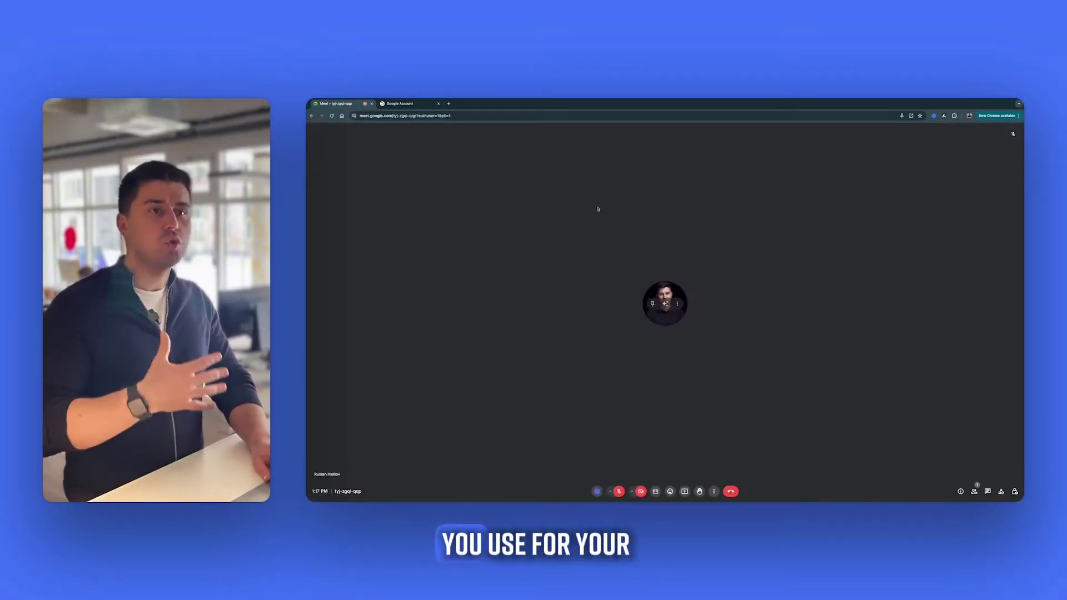
key("ctrl+Tab")
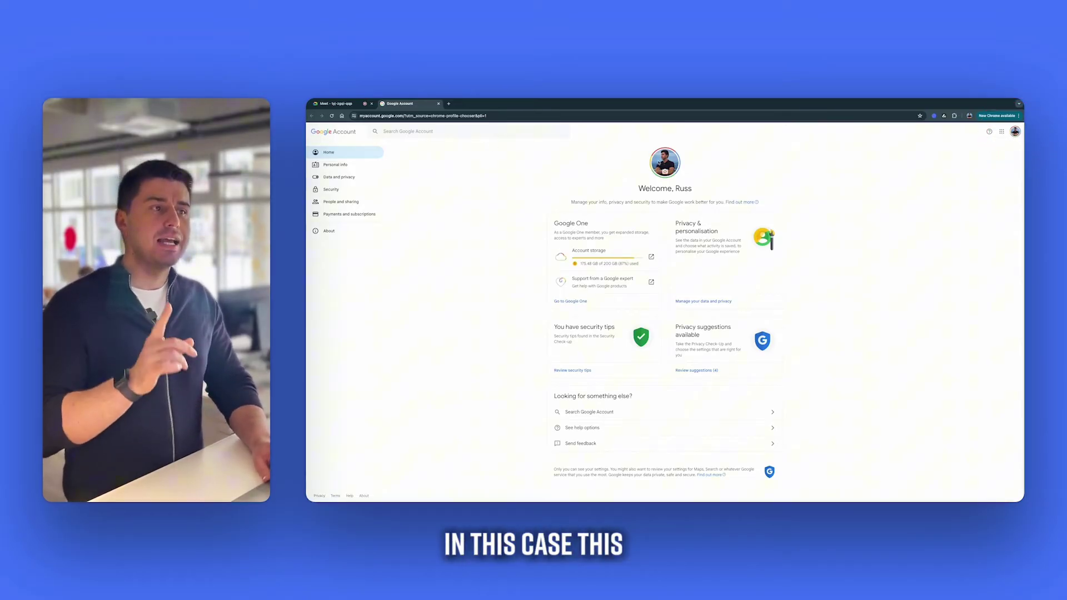
left_click(343, 106)
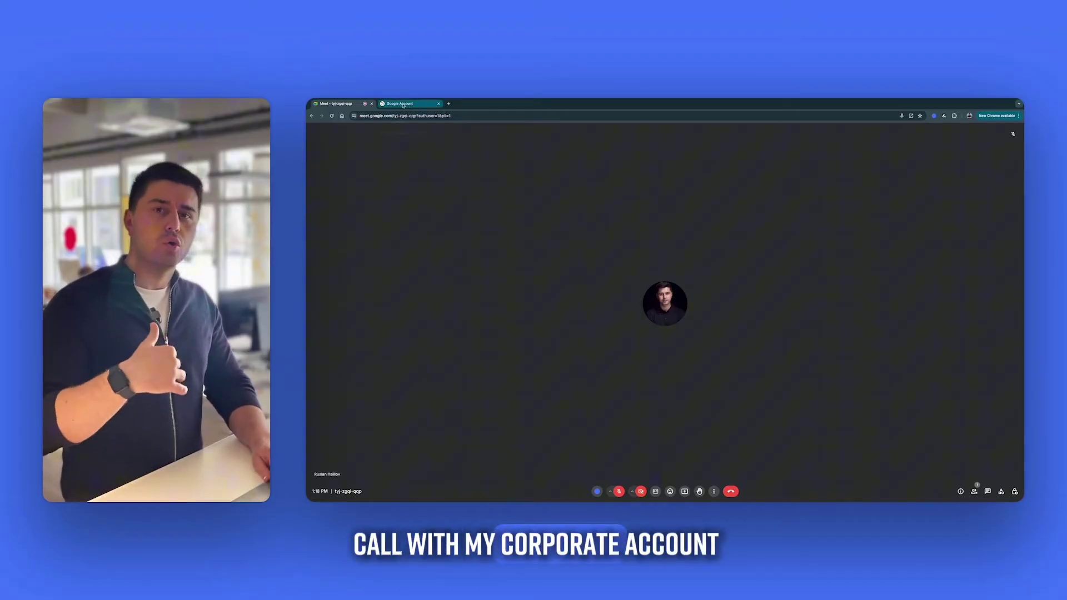
Switch to the corporate Google account and view its Personal info page
left_click(403, 104)
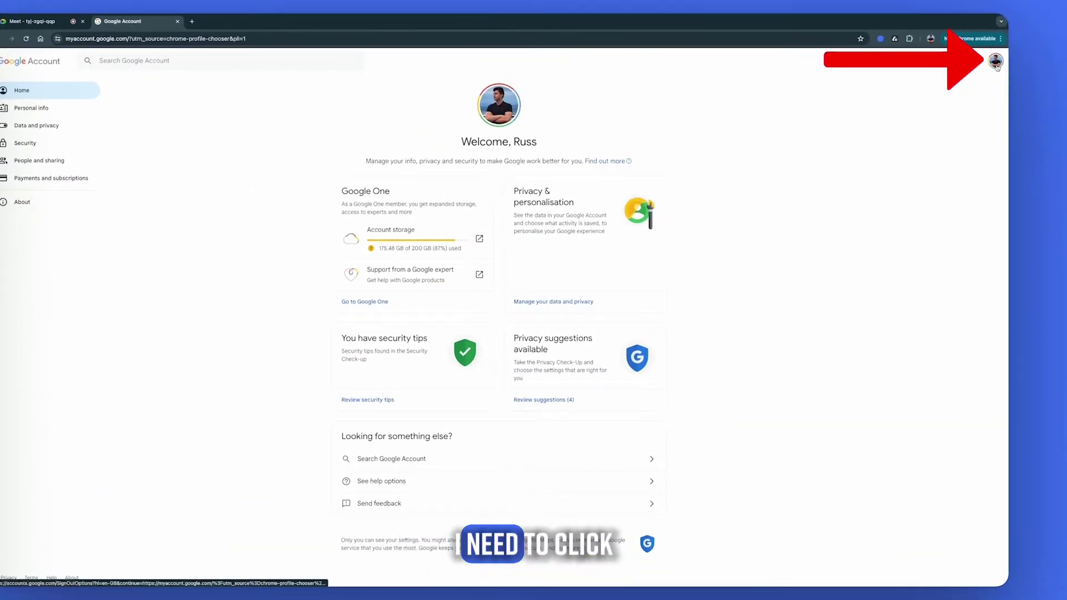
left_click(996, 65)
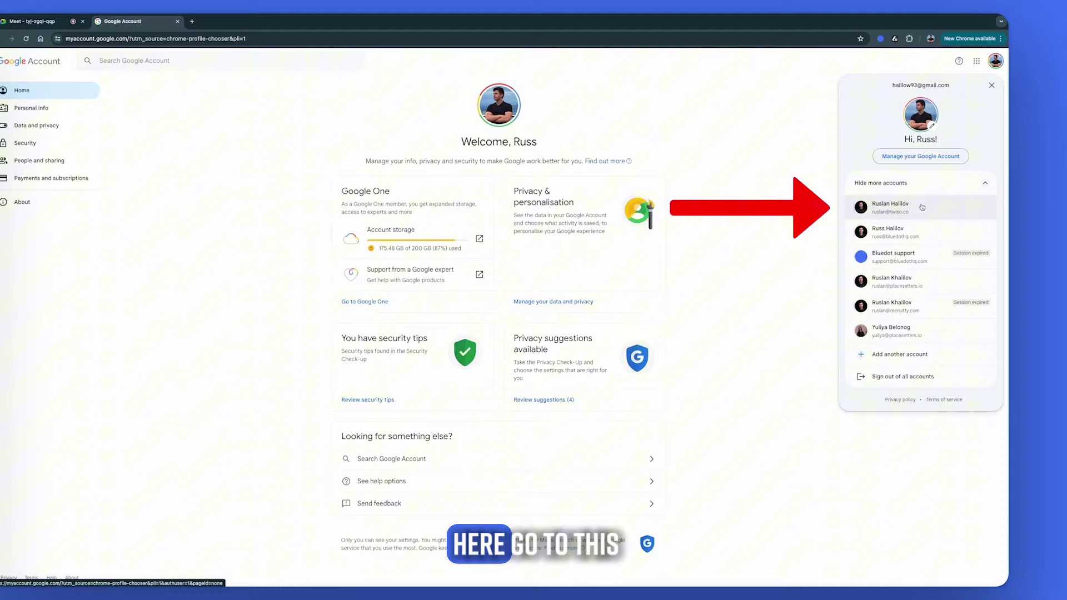
left_click(884, 269)
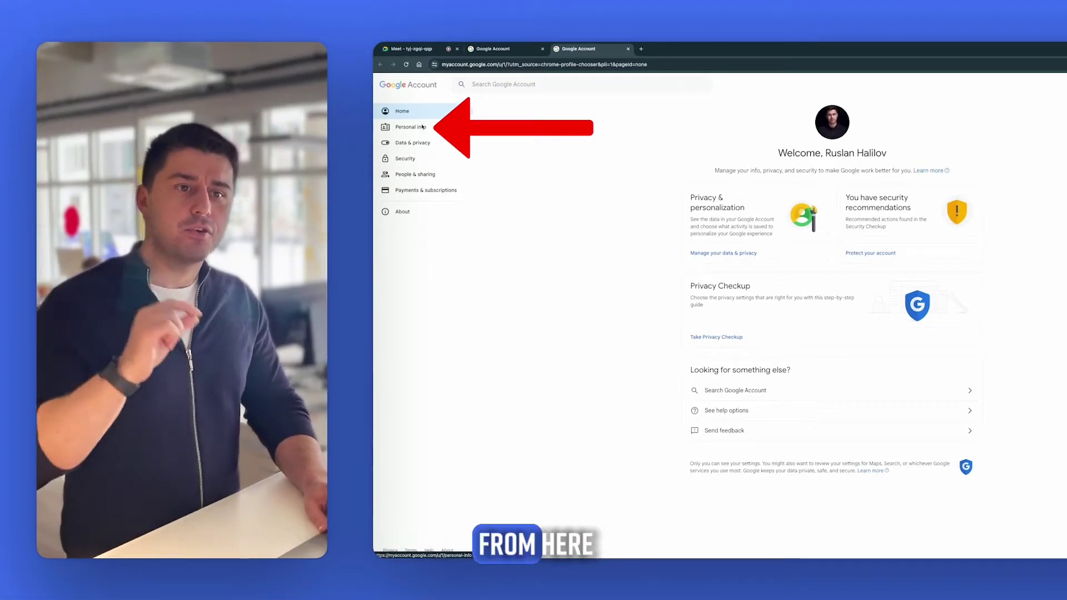
left_click(37, 107)
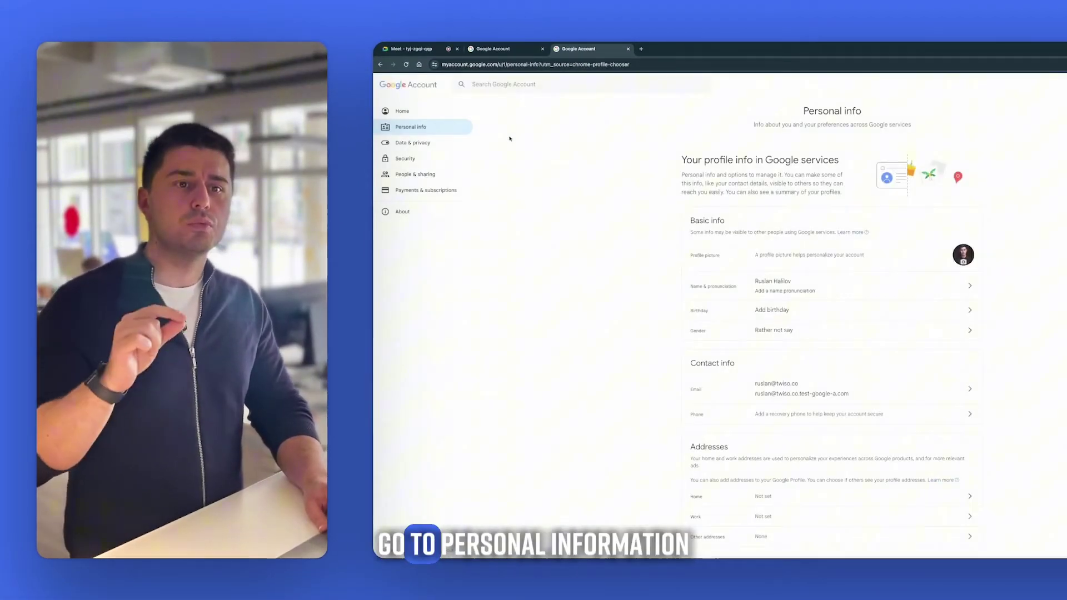
Change the corporate account's first name to Russ, then return to the Meet call
left_click(775, 300)
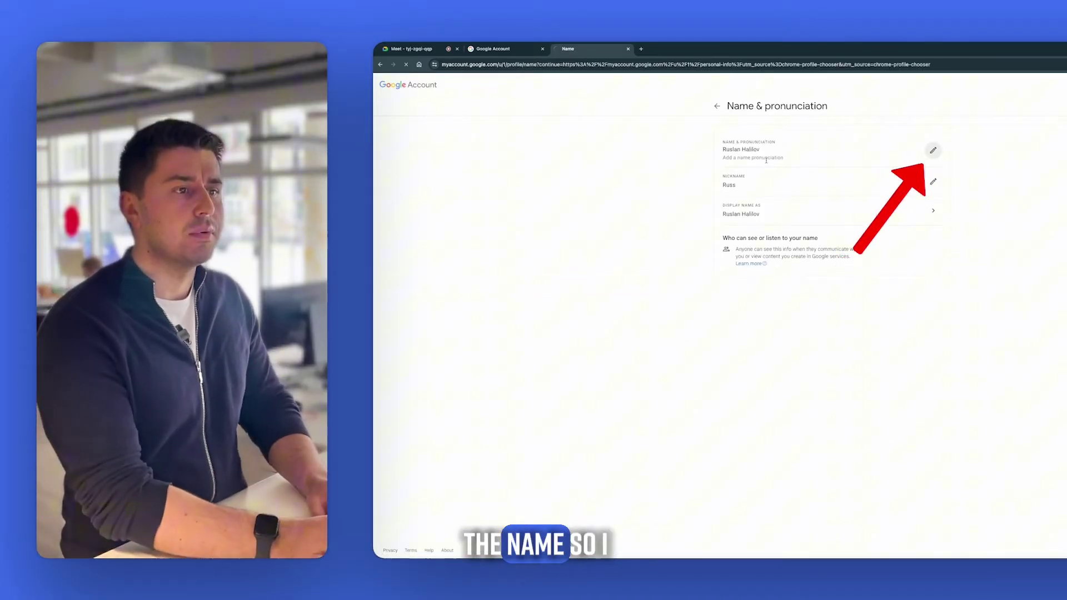
left_click(737, 149)
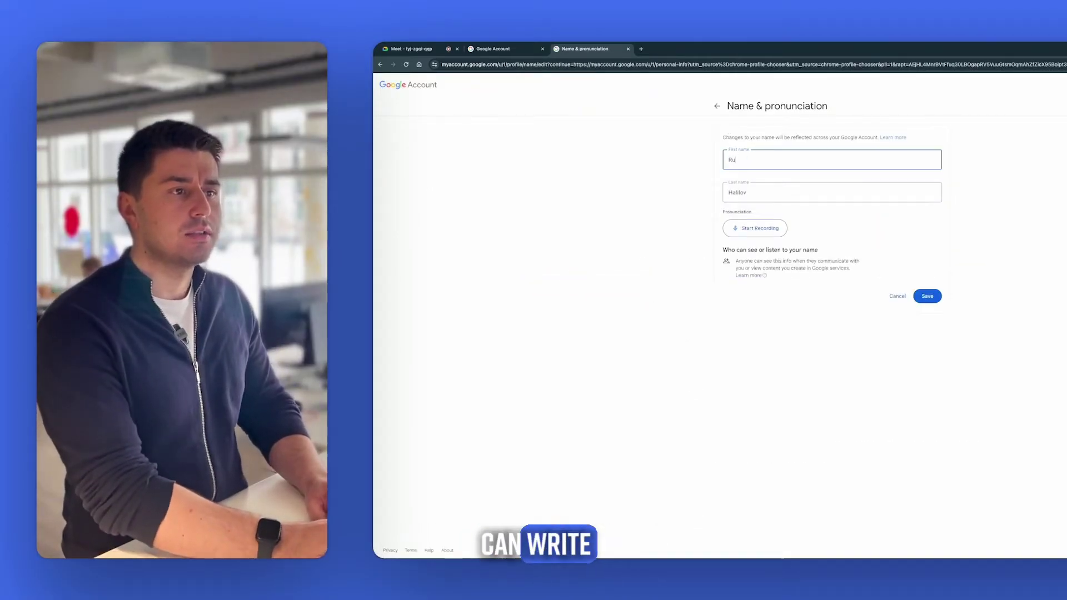
type("ss")
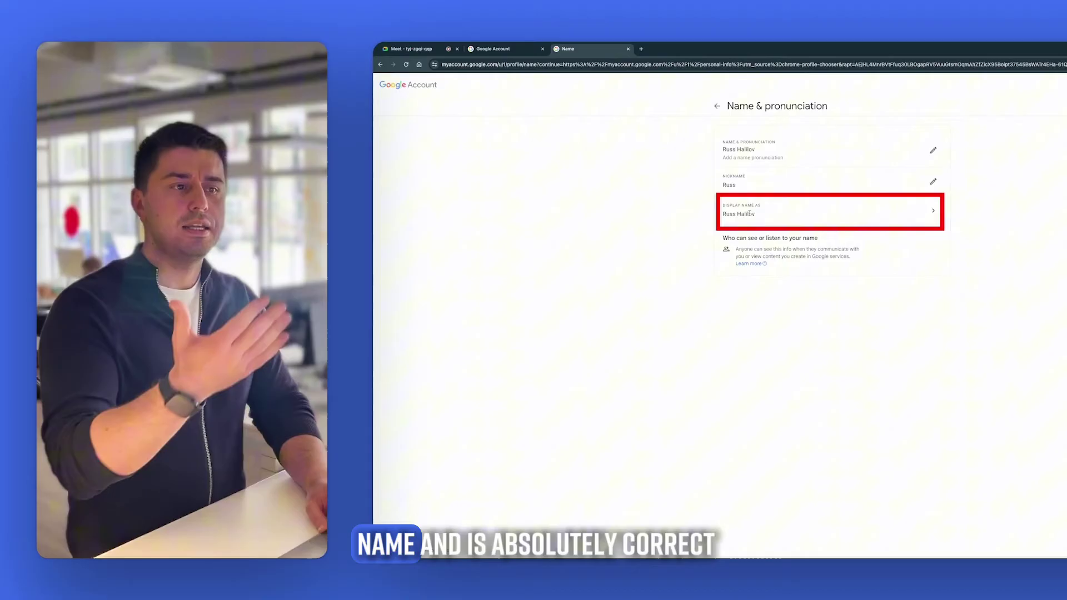
left_click(429, 49)
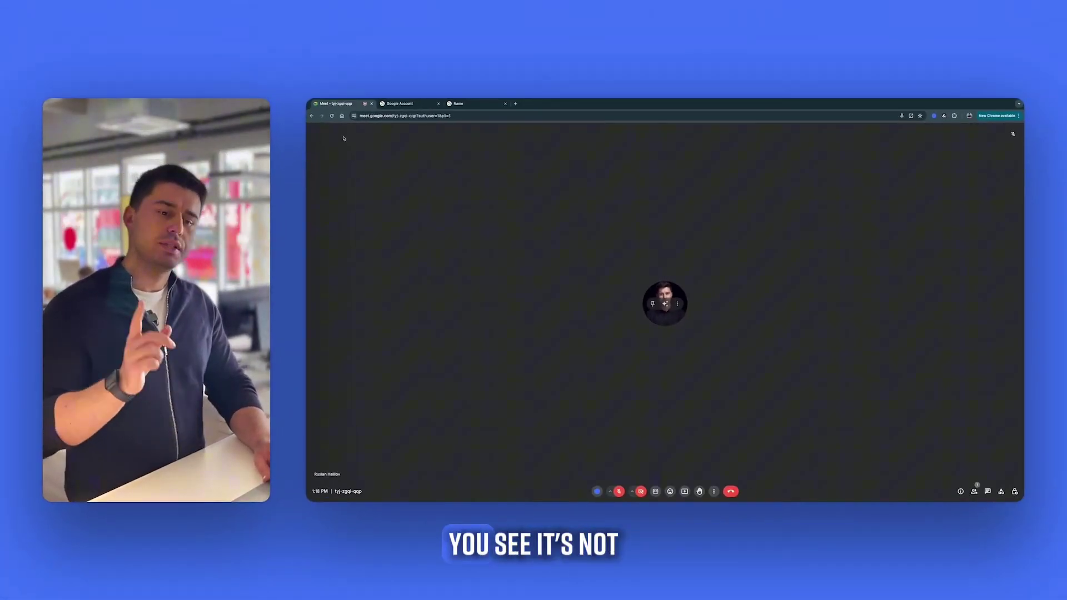
Reload the Meet call and rejoin it as Russ Halilov
left_click(332, 117)
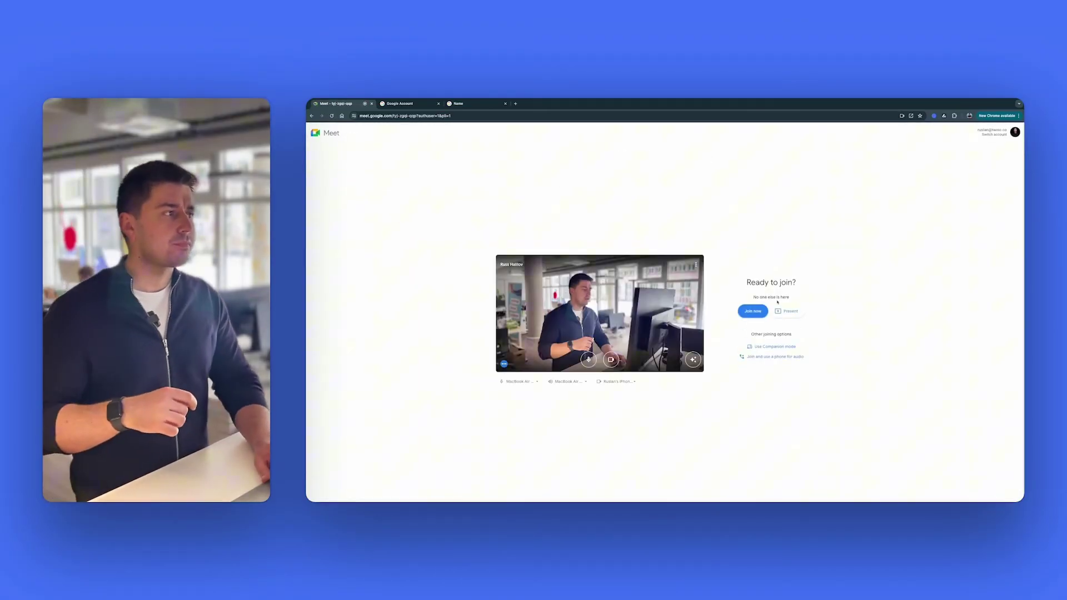
left_click(748, 312)
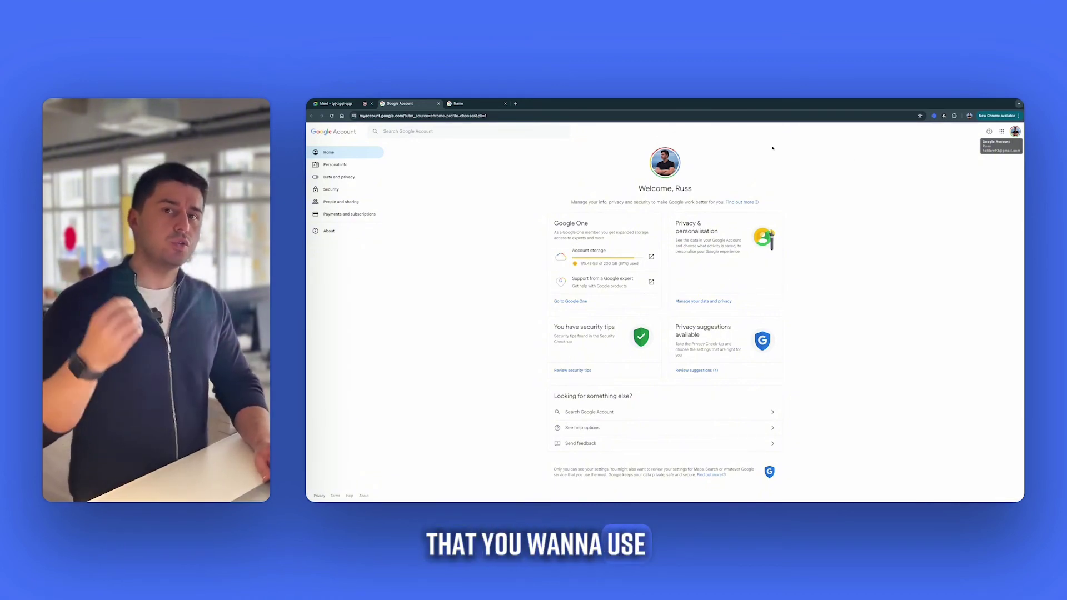
Add a new tab to the browser window
left_click(516, 104)
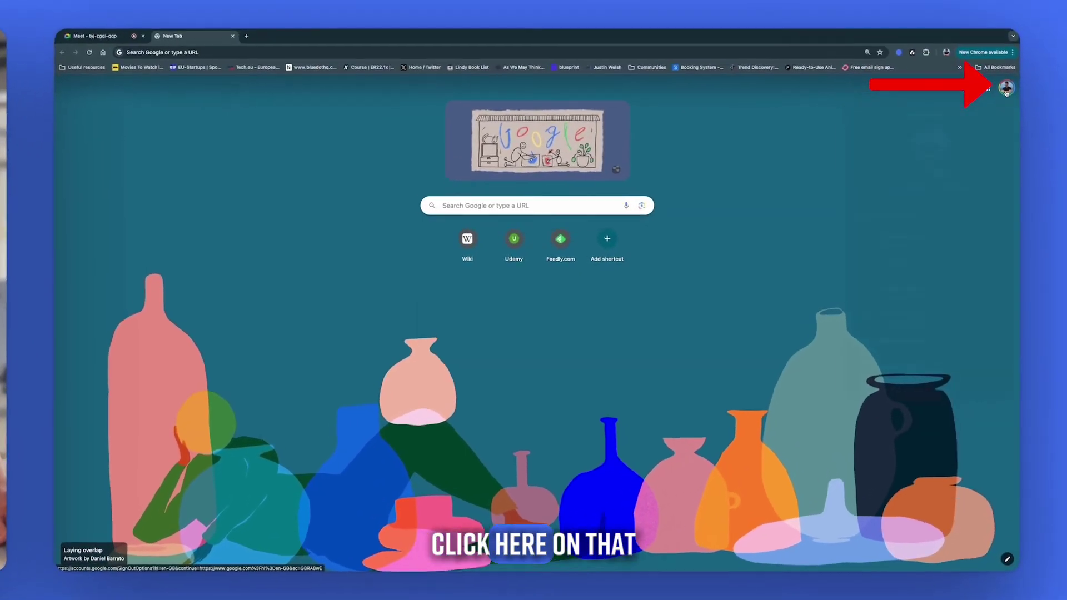
Go to the corporate account's Google Account and view its Name and pronunciation details
left_click(1006, 86)
left_click(932, 187)
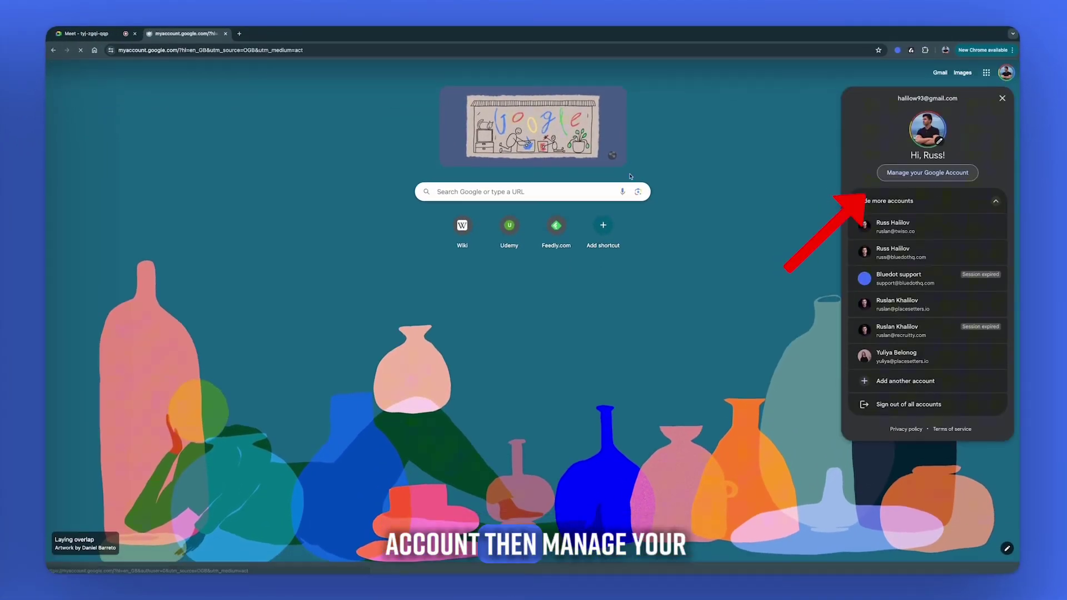
left_click(1006, 74)
left_click(926, 211)
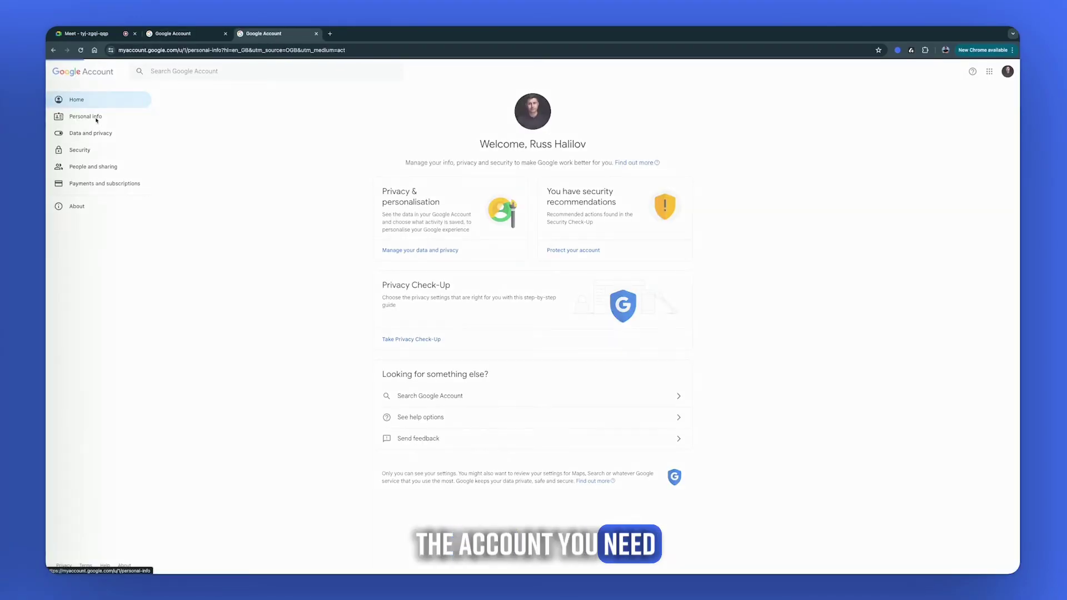
left_click(98, 122)
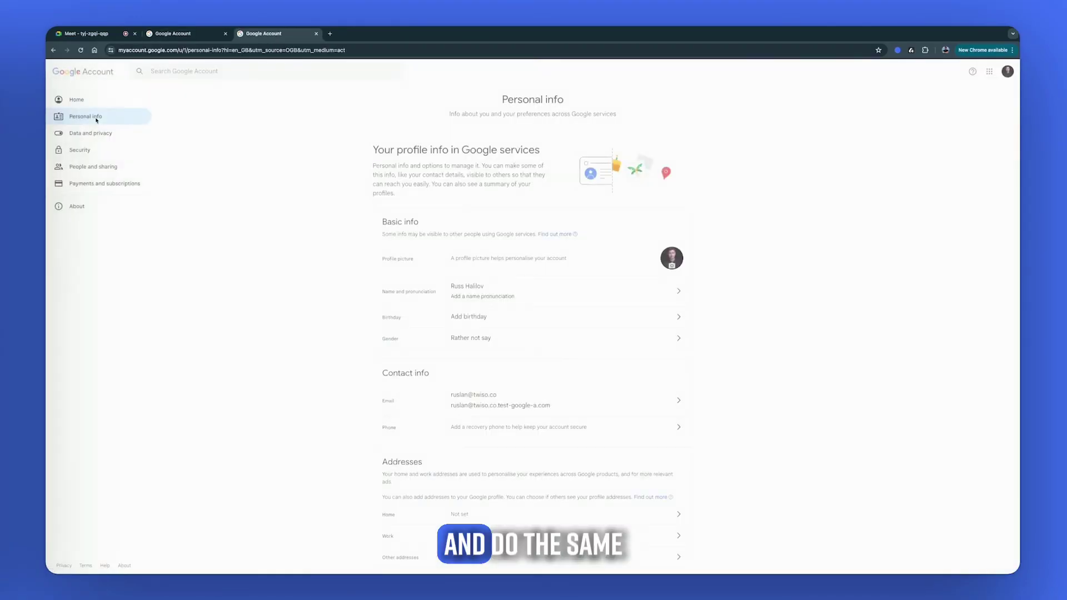
left_click(465, 286)
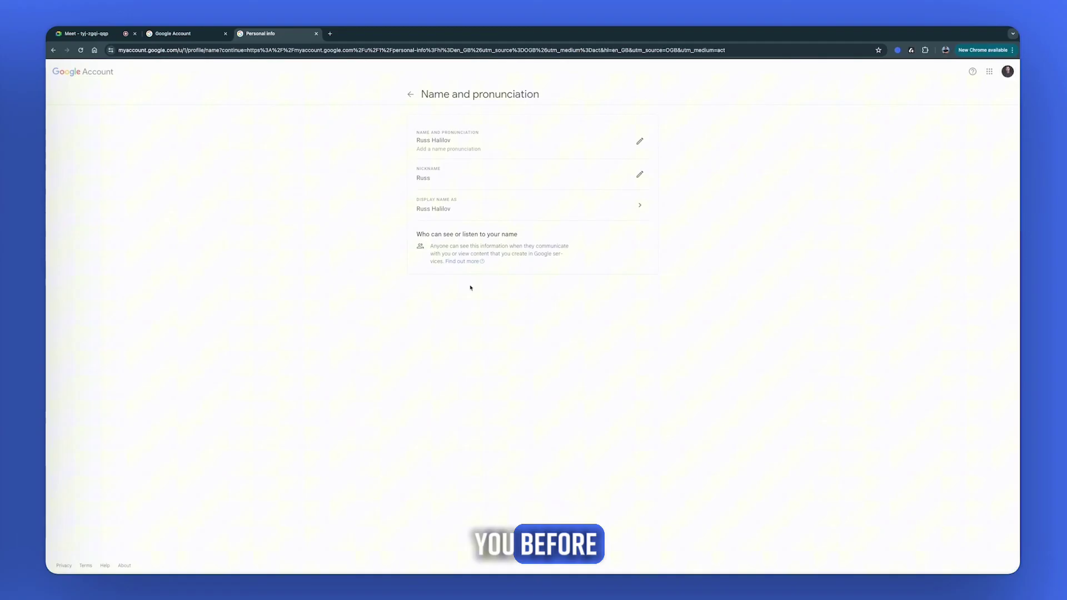